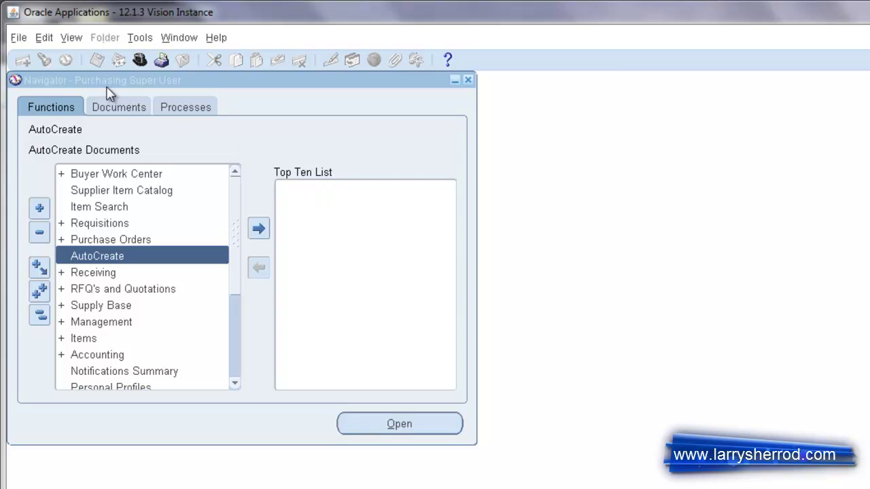
# - Expand Purchase Orders in the Purchasing navigator and select the AutoCreate function
pyautogui.doubleClick(120, 243)
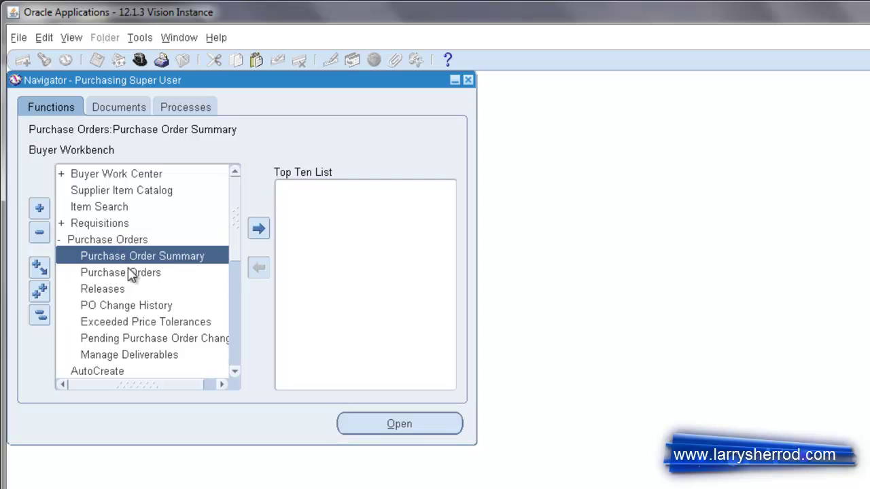
pyautogui.click(129, 272)
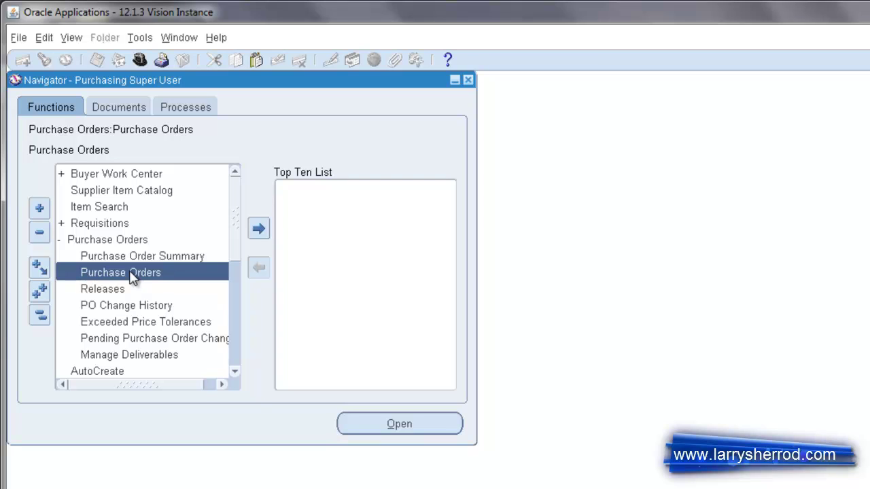
pyautogui.click(129, 374)
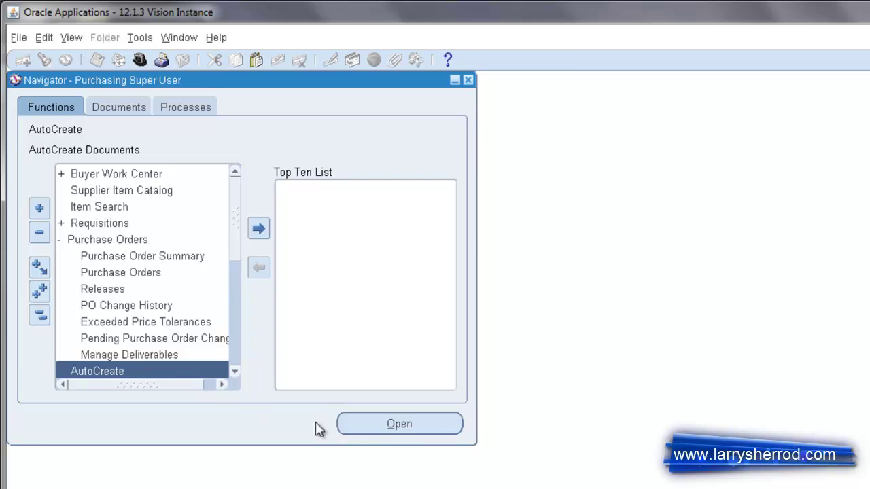
# - Find requisition lines for operating unit Vision Operations, bringing up requisition 8668 line 4
pyautogui.click(377, 428)
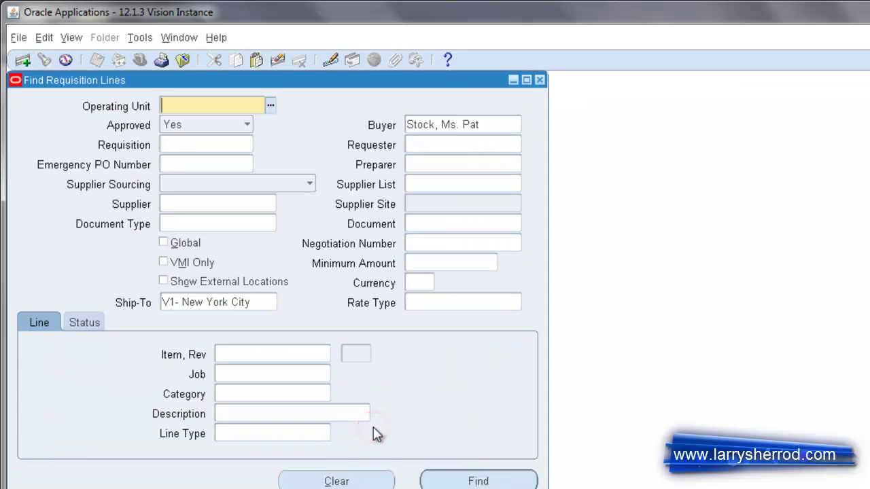
pyautogui.click(253, 101)
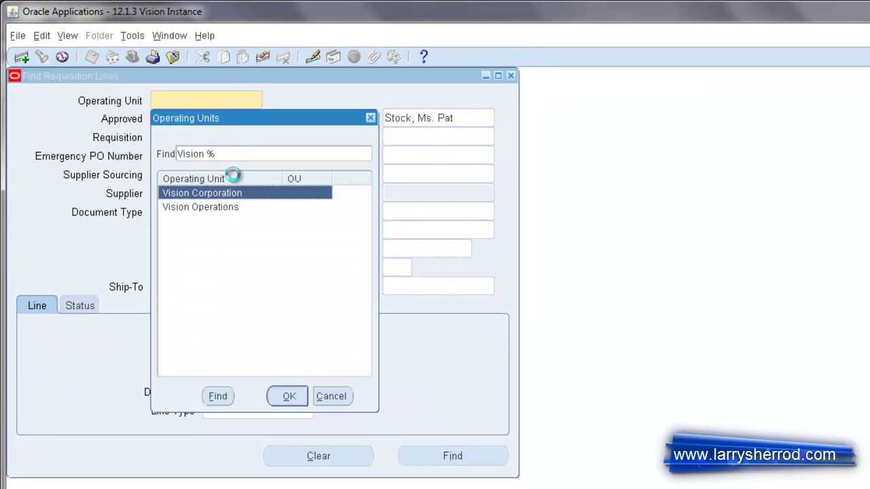
pyautogui.click(227, 208)
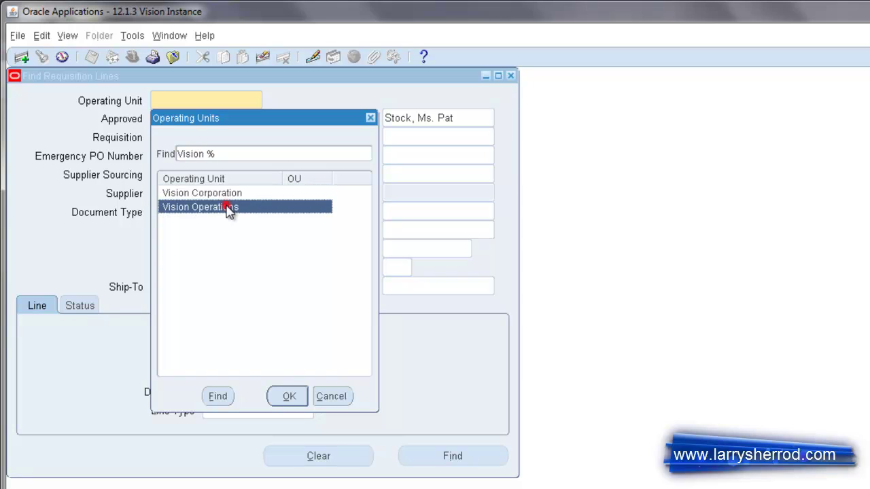
pyautogui.click(288, 396)
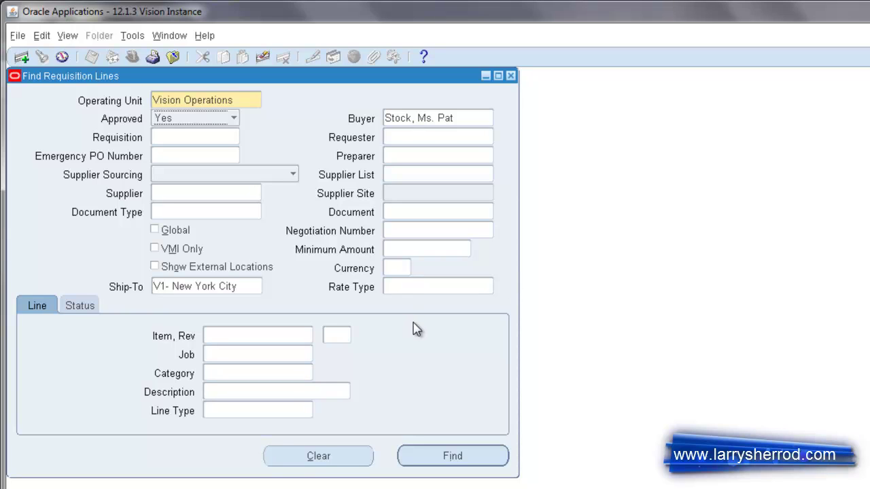
pyautogui.click(453, 457)
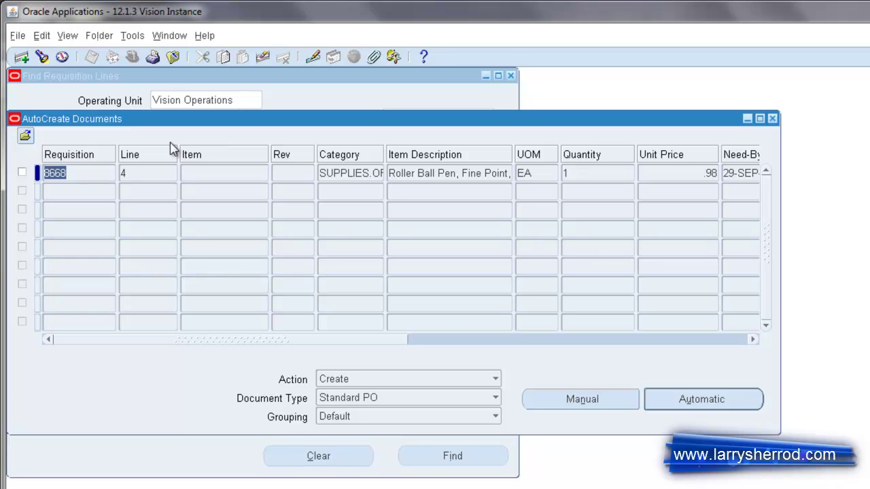
# - Select requisition 8668 line 4 with action Create and document type Standard PO
pyautogui.click(21, 174)
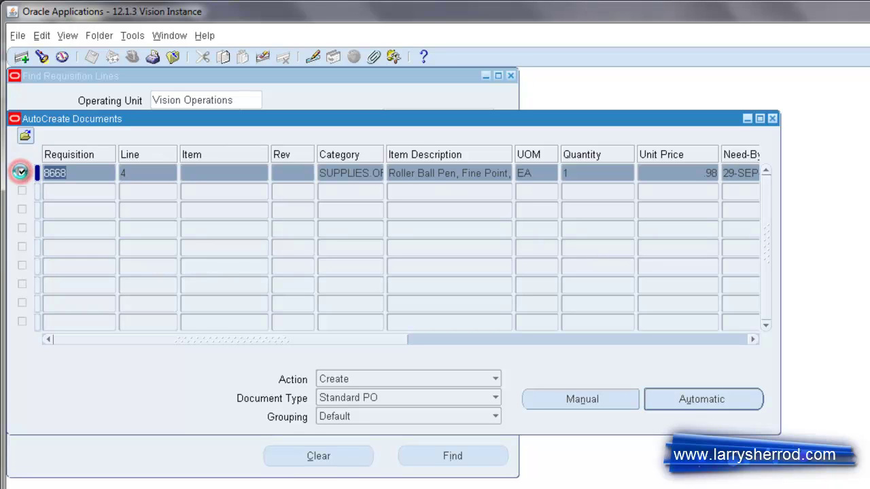
pyautogui.click(496, 381)
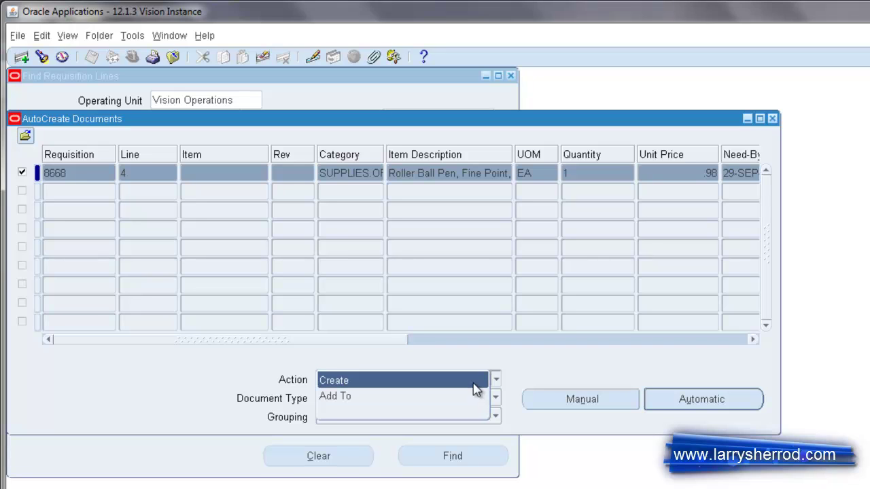
pyautogui.click(472, 382)
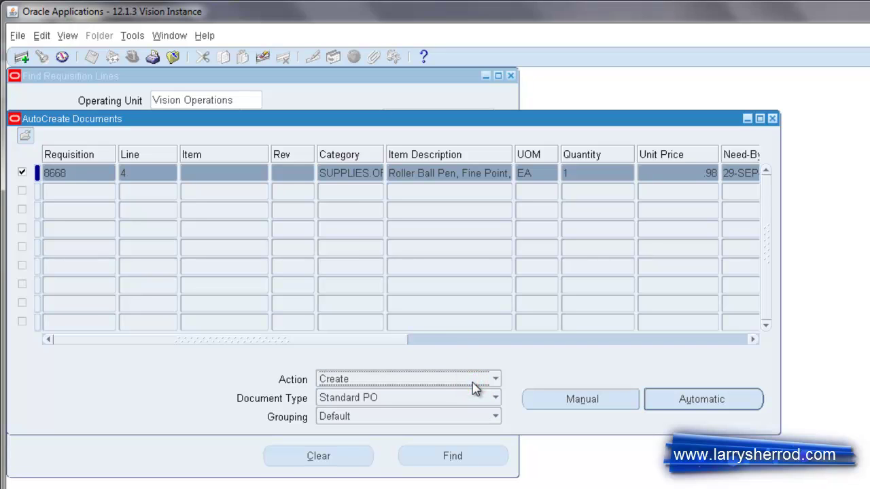
pyautogui.click(496, 398)
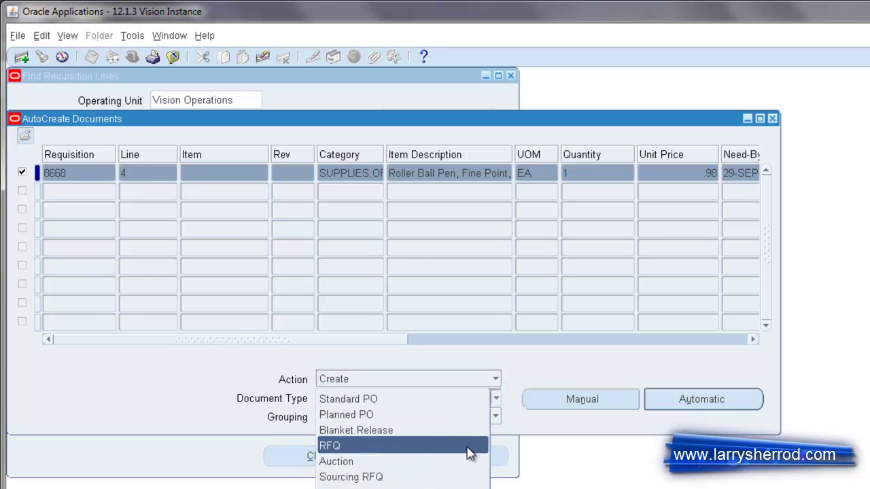
pyautogui.click(527, 377)
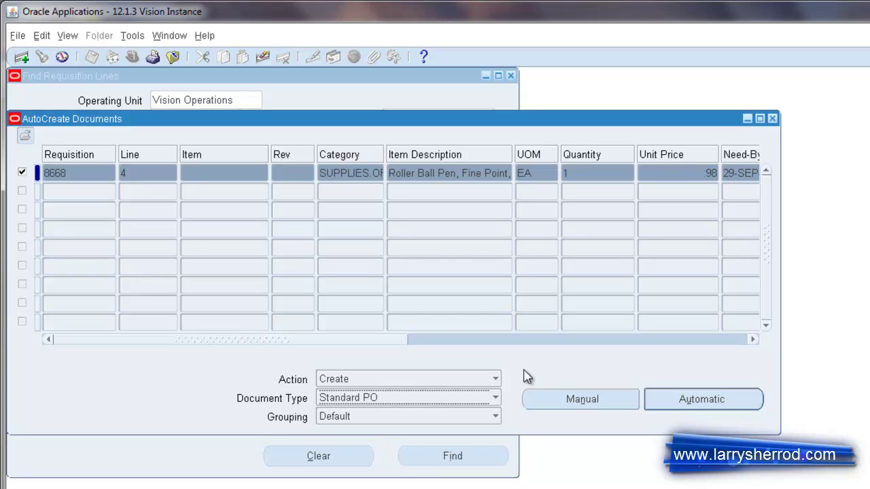
pyautogui.click(495, 400)
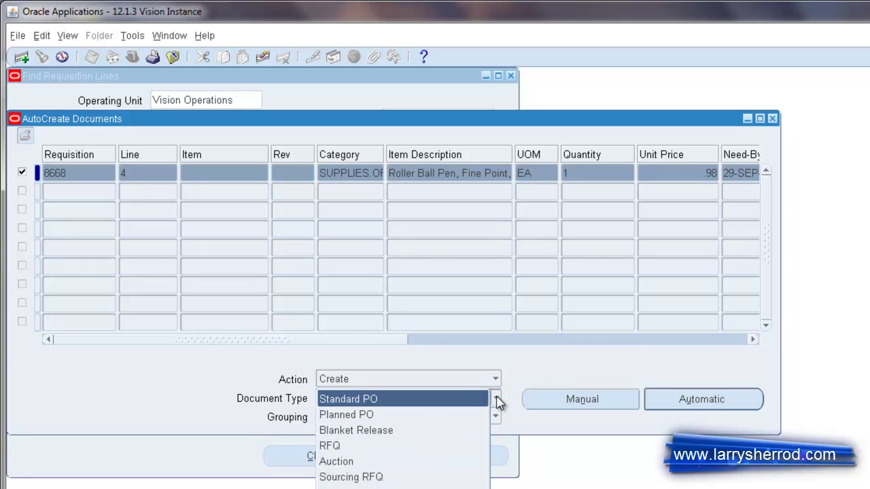
pyautogui.click(496, 400)
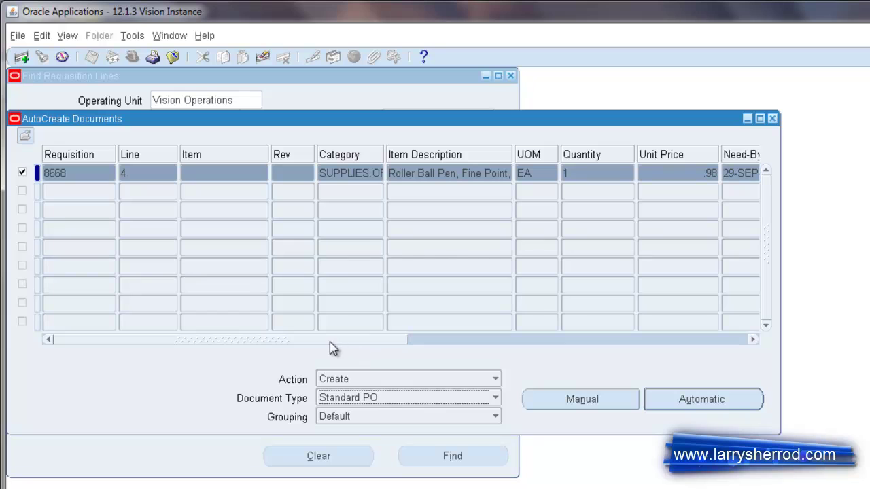
pyautogui.moveTo(329, 340)
pyautogui.mouseDown()
pyautogui.moveTo(667, 351)
pyautogui.moveTo(333, 358)
pyautogui.mouseUp()
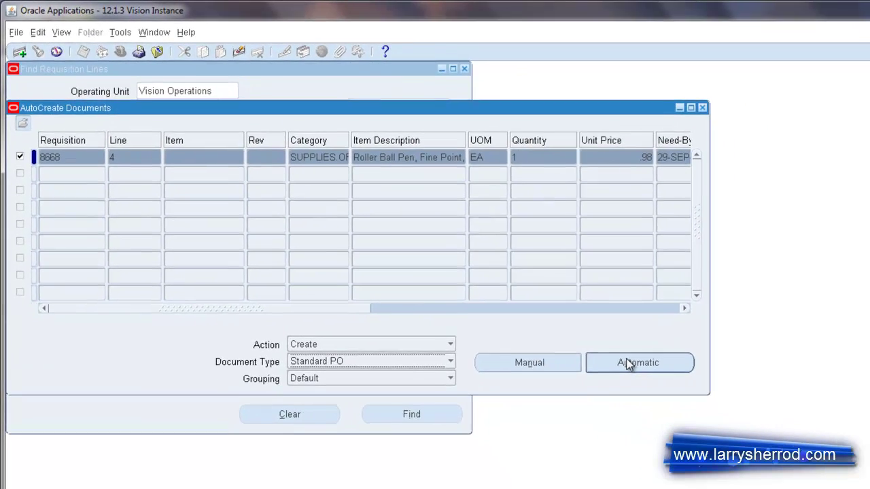
# - Automatically create the PO against agreement 5439, supplier Corporate Express, site CEOS
pyautogui.click(690, 399)
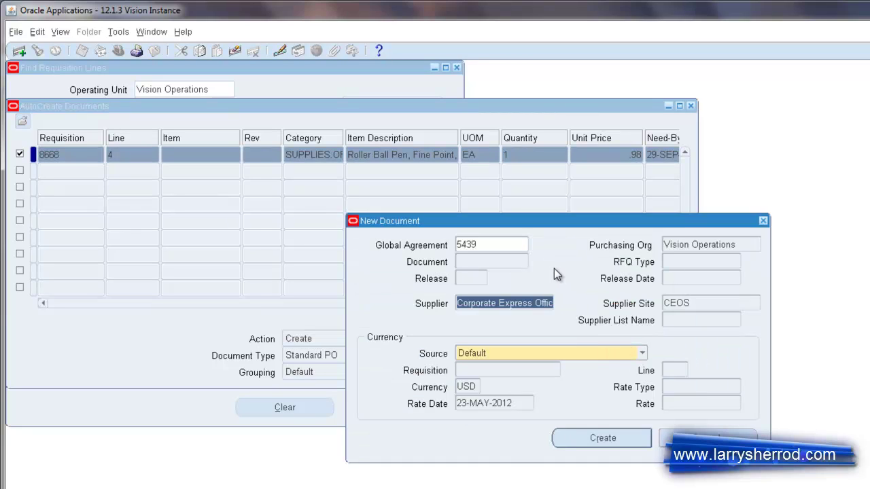
pyautogui.click(509, 245)
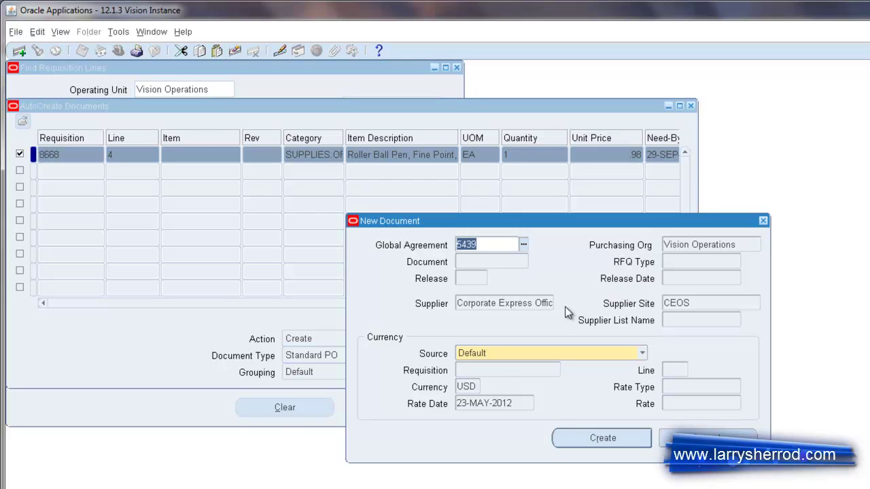
pyautogui.click(543, 303)
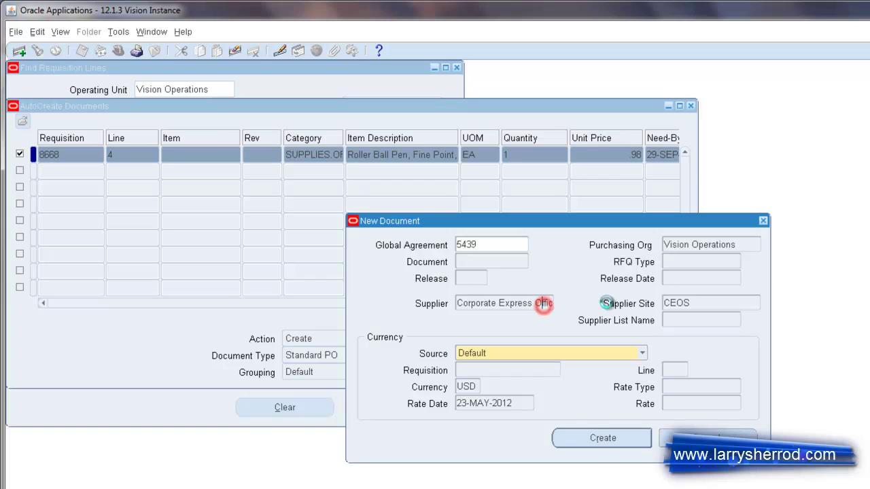
pyautogui.click(701, 301)
pyautogui.doubleClick(701, 301)
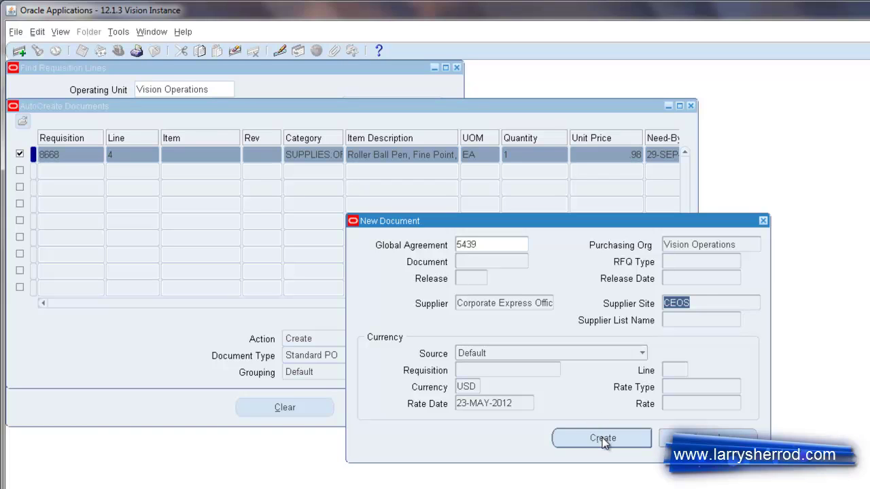
pyautogui.click(602, 439)
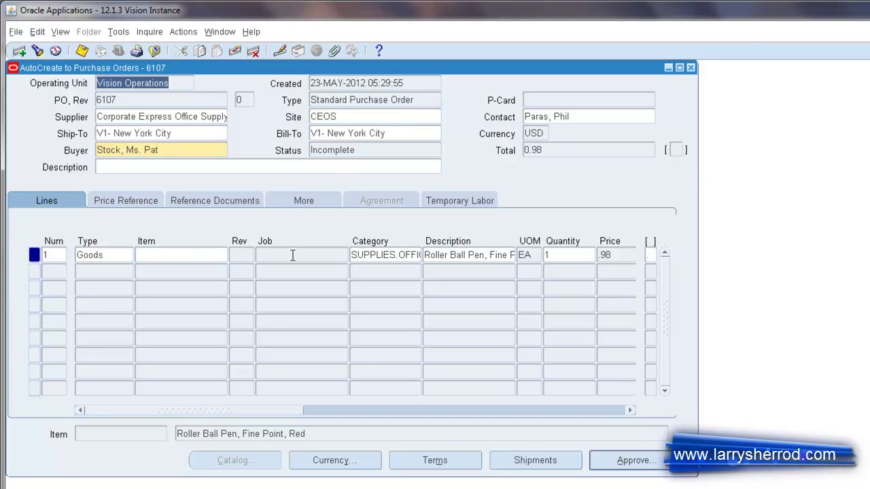
# - Review the roller ball pen line's category, description, price reference, source agreement and more details
pyautogui.click(388, 255)
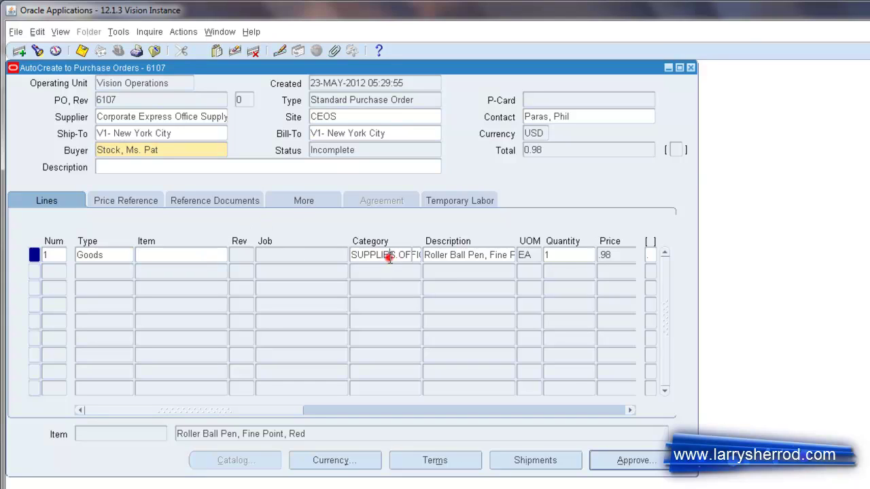
pyautogui.click(455, 257)
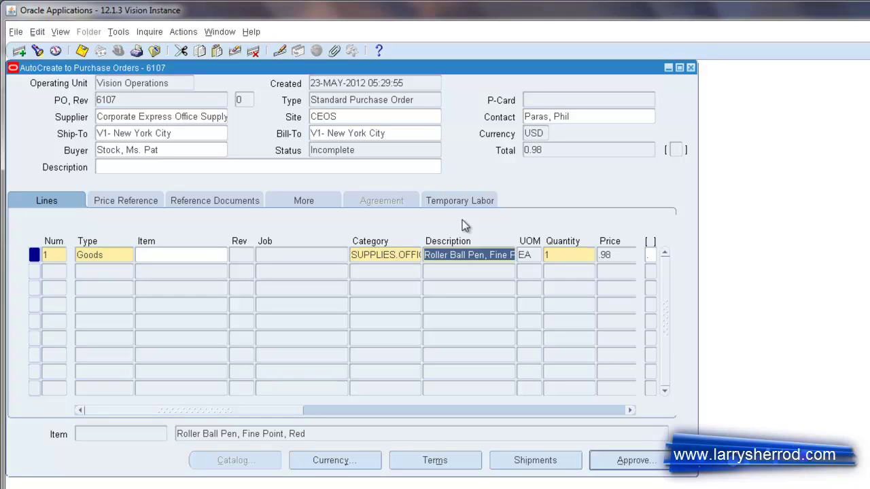
pyautogui.click(138, 200)
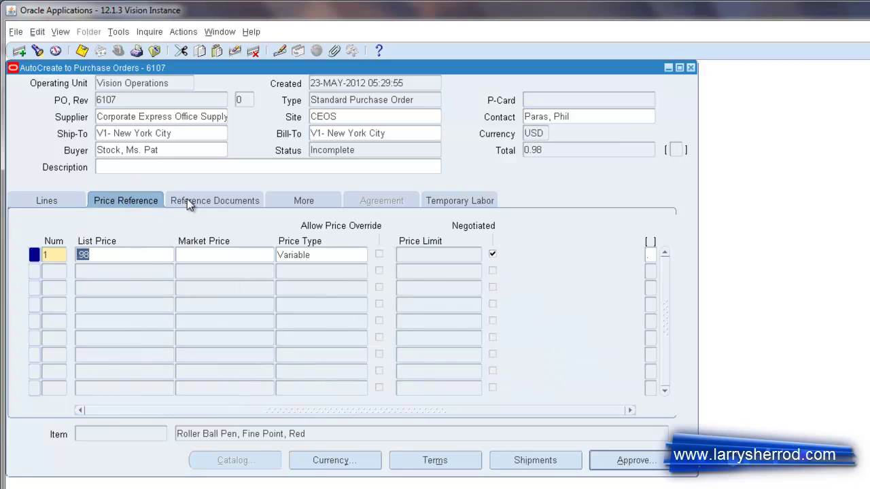
pyautogui.click(187, 200)
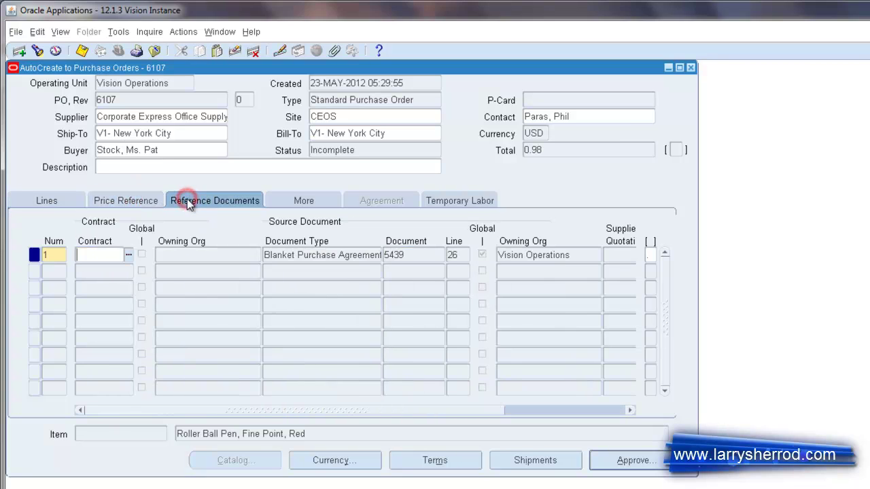
pyautogui.click(292, 201)
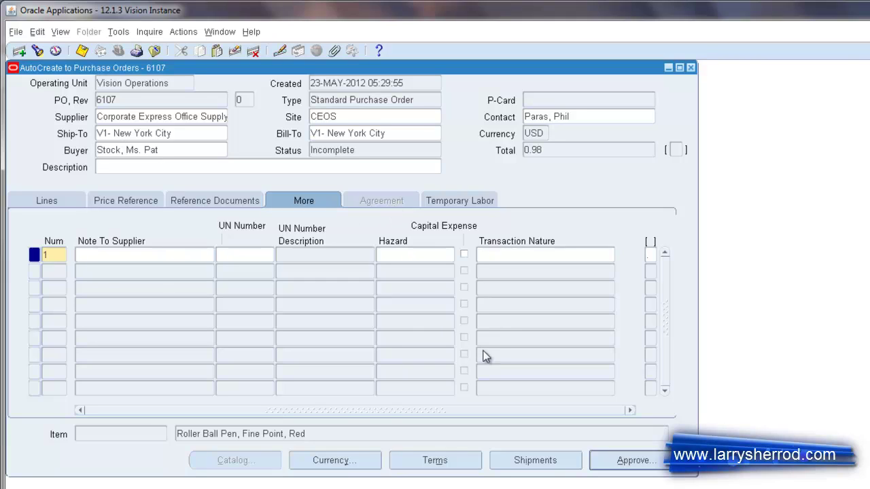
# - Review the shipment's V1-New York City ship-to, matching tolerances and ordered/received quantities
pyautogui.click(535, 462)
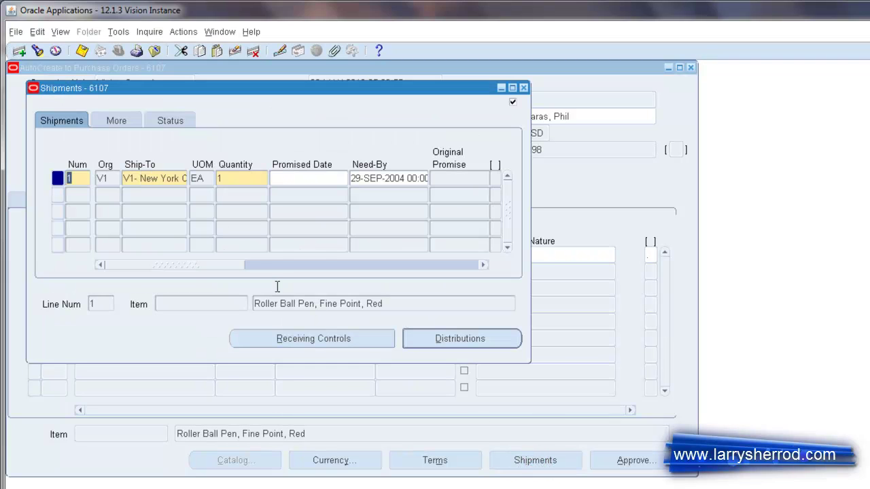
pyautogui.click(164, 180)
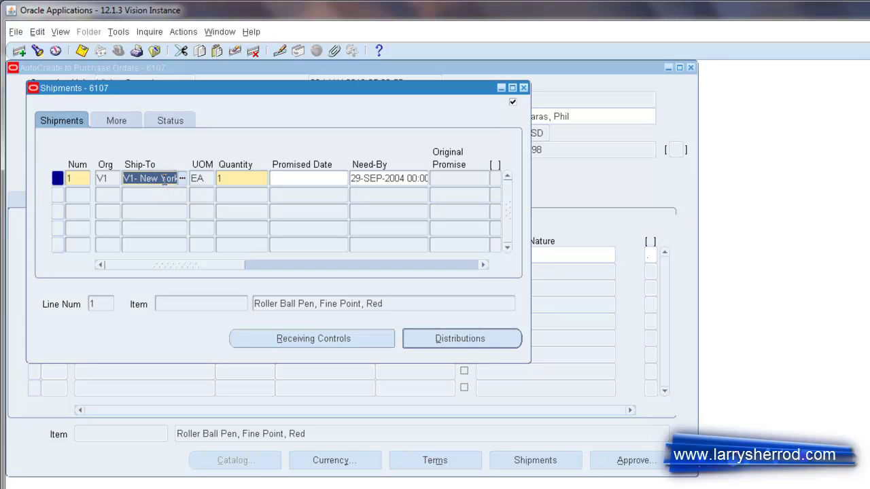
pyautogui.click(124, 120)
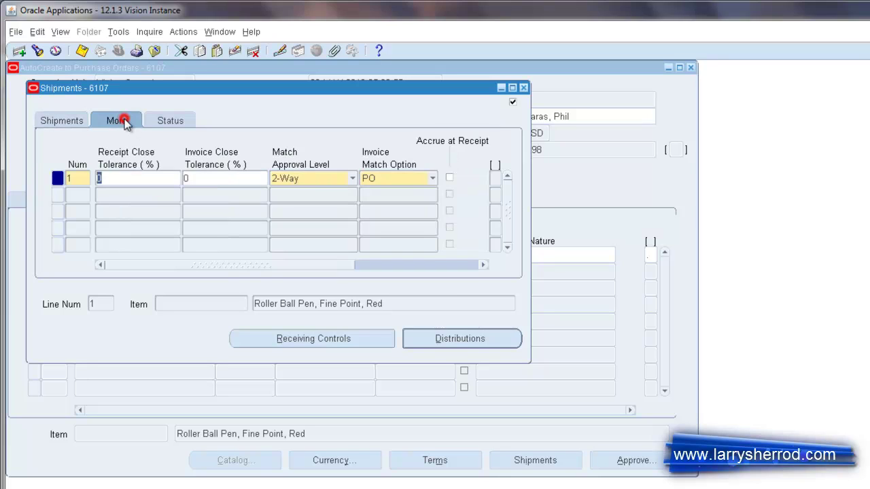
pyautogui.click(161, 119)
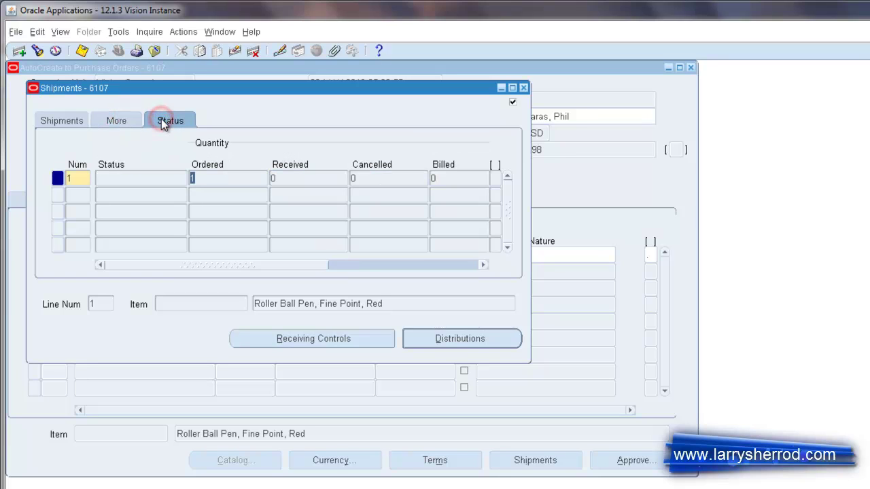
pyautogui.click(70, 121)
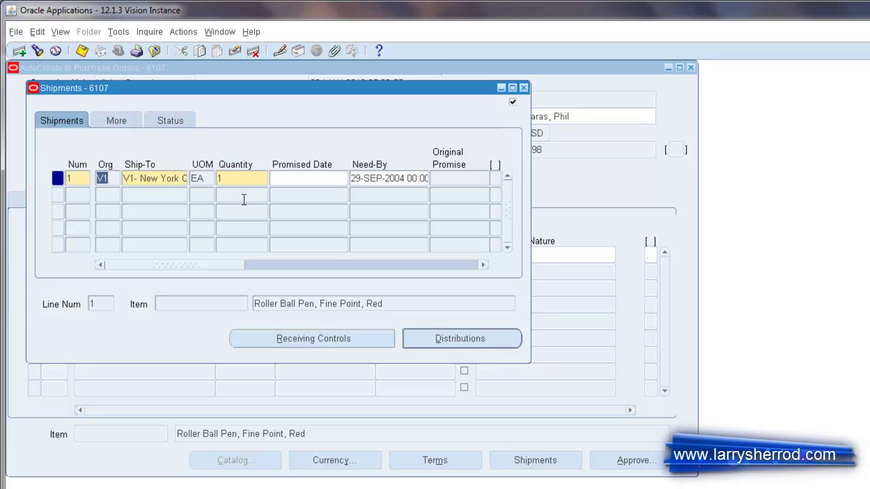
pyautogui.click(456, 336)
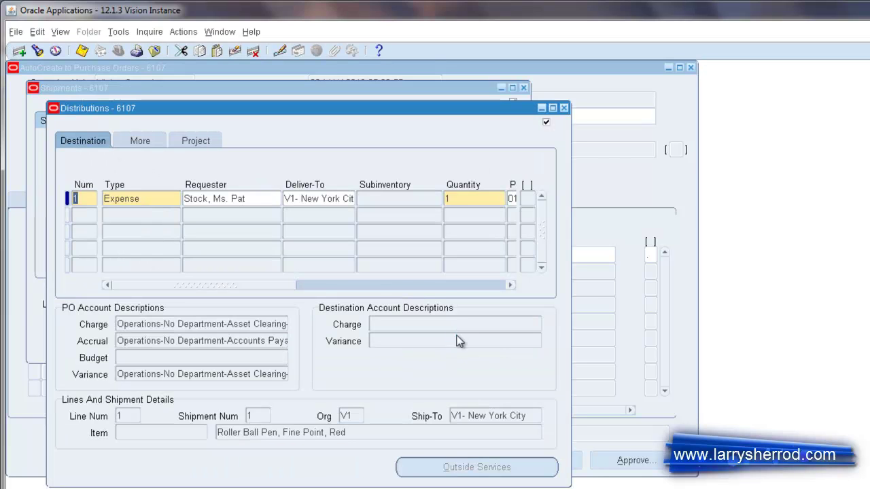
pyautogui.click(203, 323)
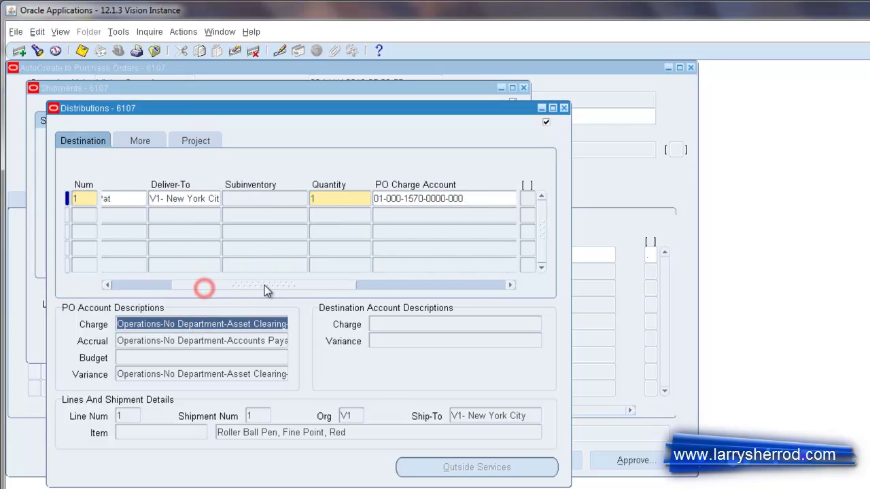
pyautogui.moveTo(205, 290); pyautogui.dragTo(302, 285)
pyautogui.click(391, 201)
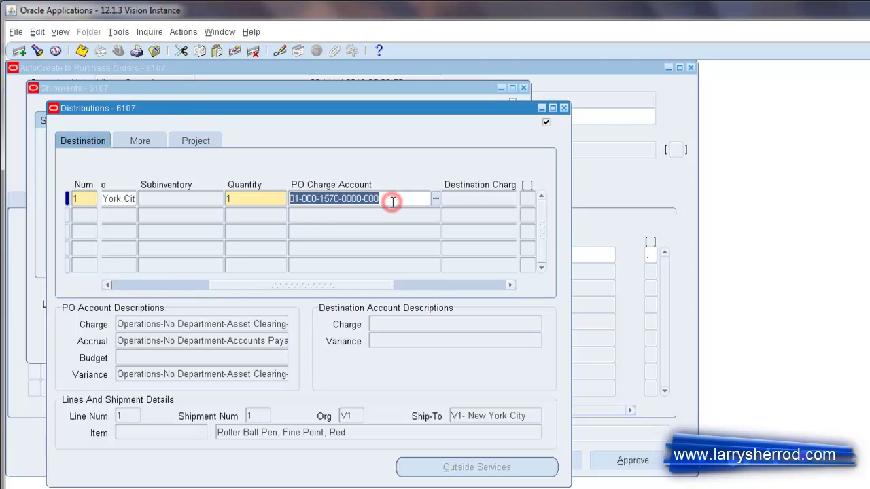
pyautogui.click(145, 146)
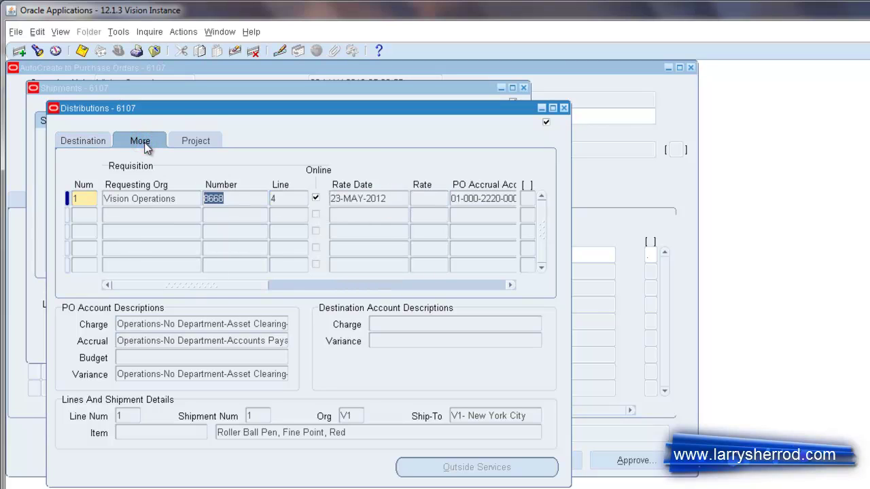
pyautogui.click(189, 144)
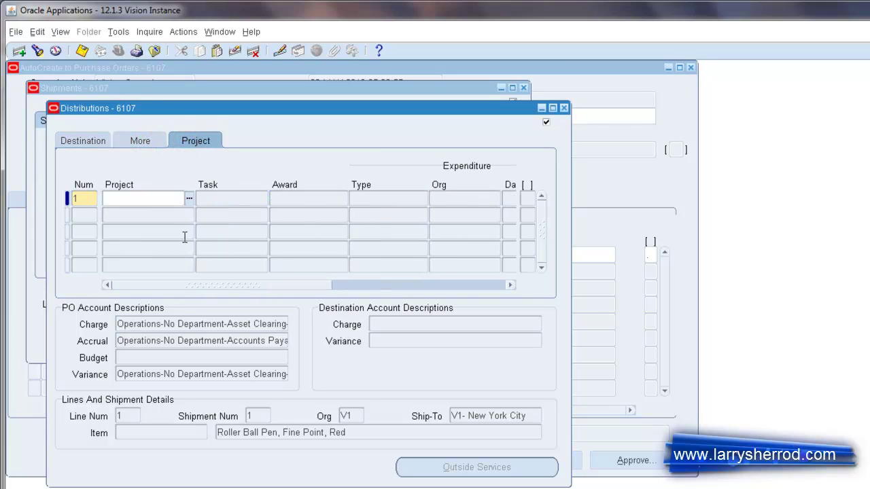
pyautogui.click(134, 144)
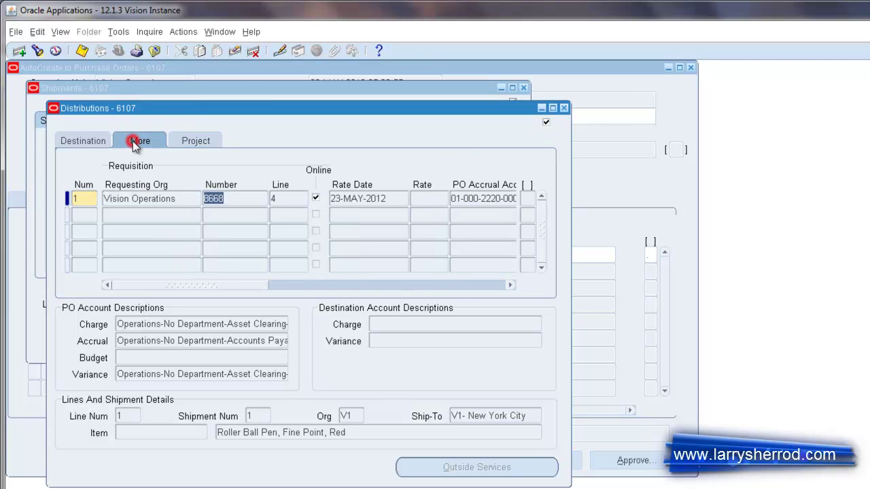
pyautogui.moveTo(182, 283); pyautogui.dragTo(337, 294)
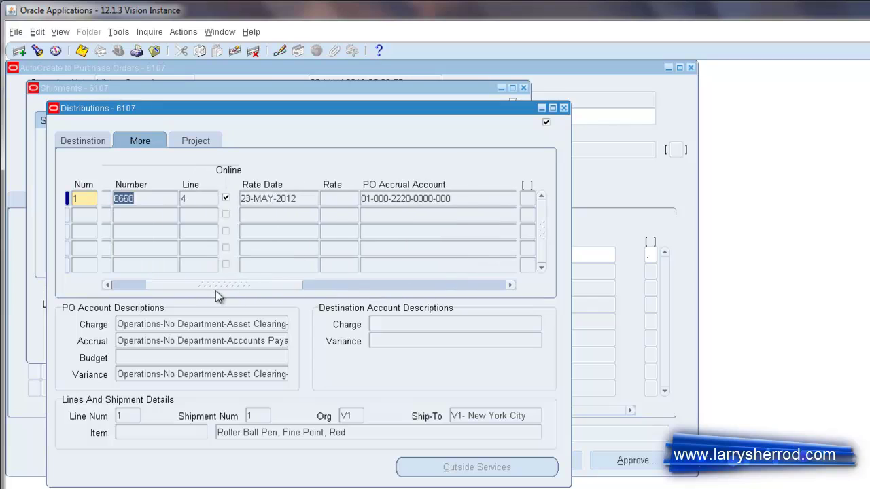
pyautogui.moveTo(337, 294); pyautogui.dragTo(165, 293)
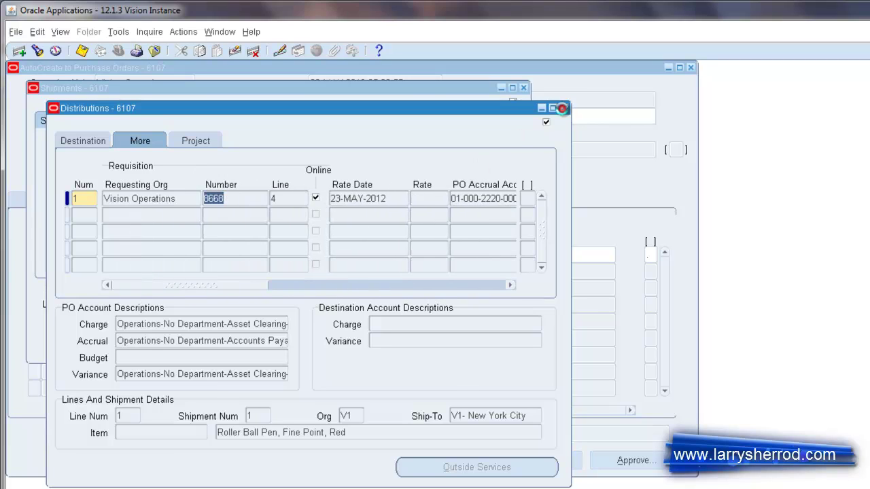
pyautogui.click(563, 108)
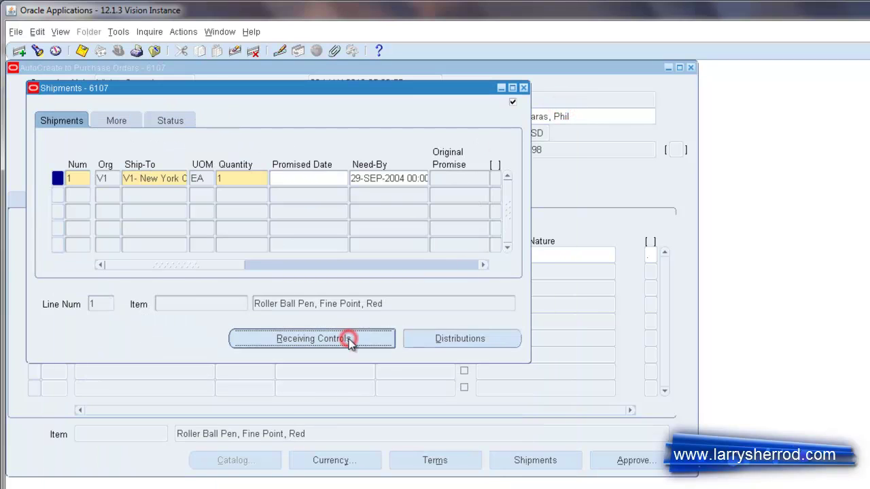
pyautogui.click(350, 343)
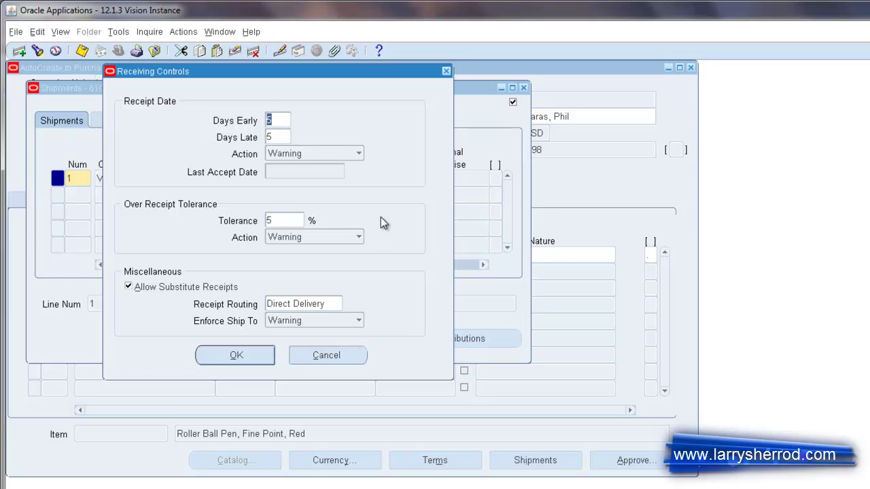
pyautogui.click(333, 304)
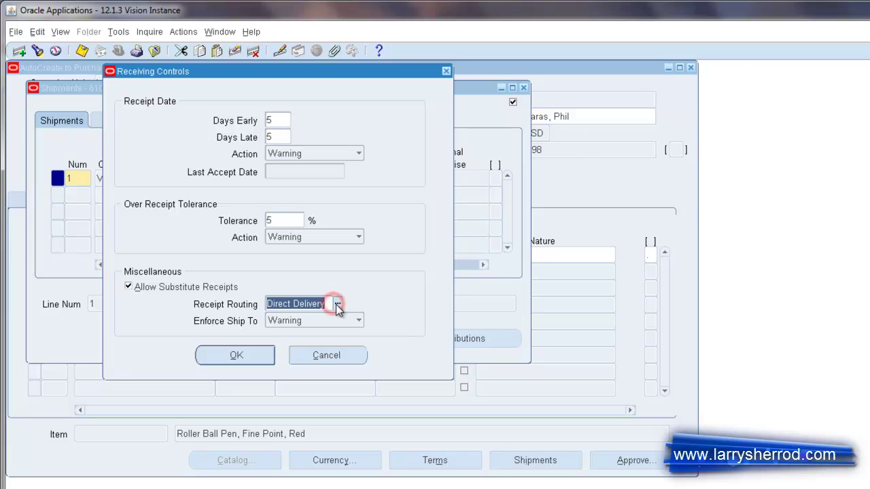
pyautogui.click(337, 305)
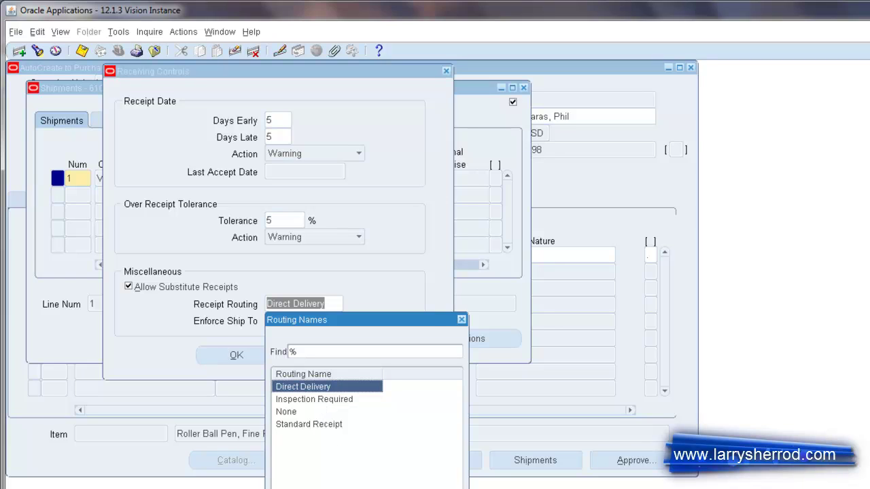
pyautogui.press('Return')
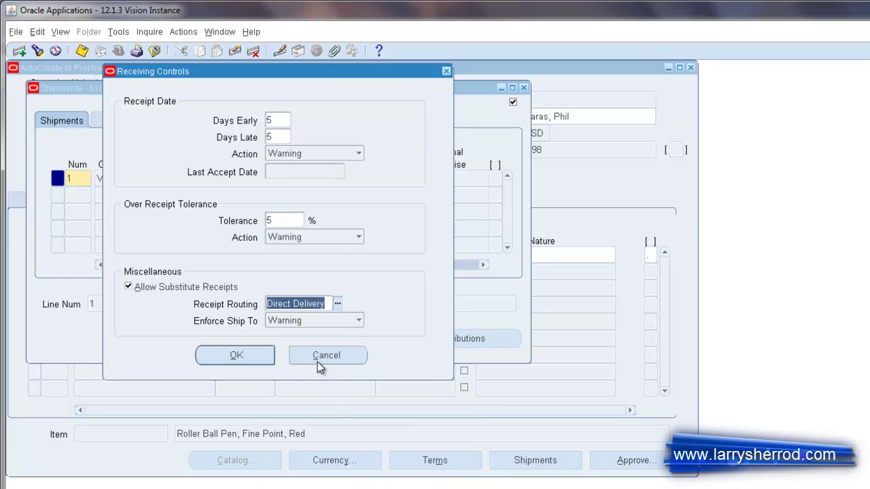
pyautogui.click(319, 365)
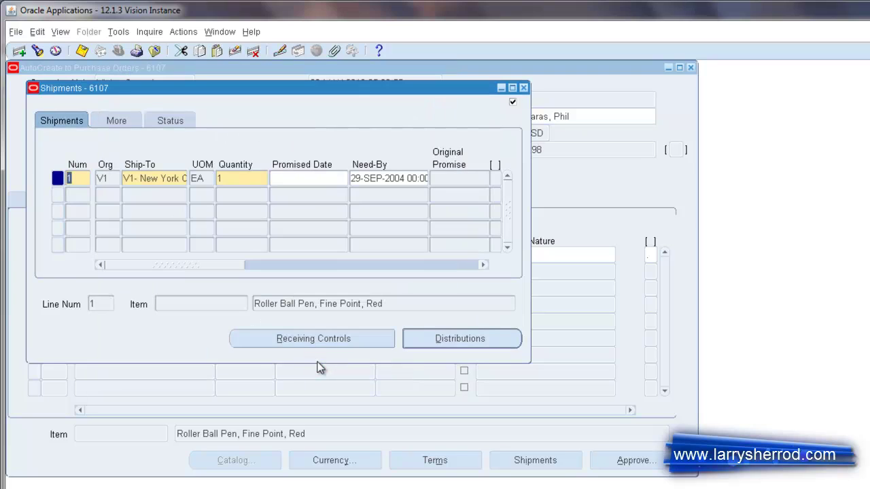
# - Close Shipments and submit order 6107 for approval with Submit for Approval checked
pyautogui.click(523, 88)
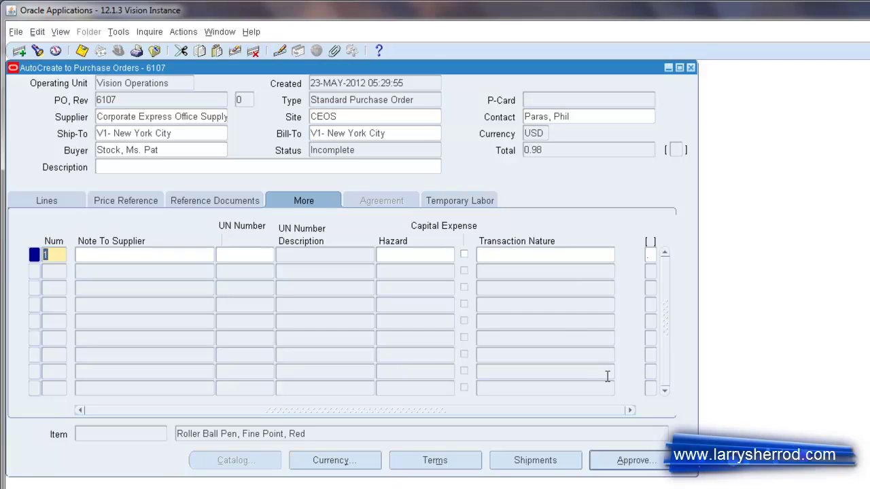
pyautogui.click(632, 461)
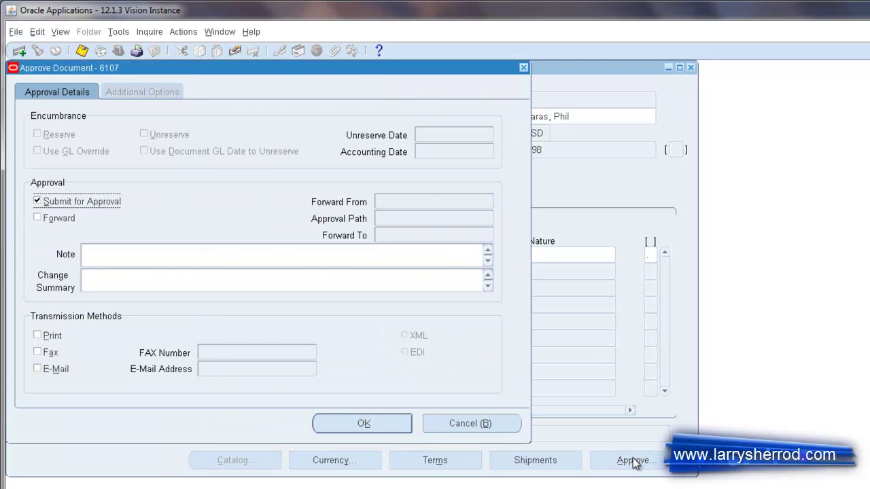
pyautogui.click(388, 422)
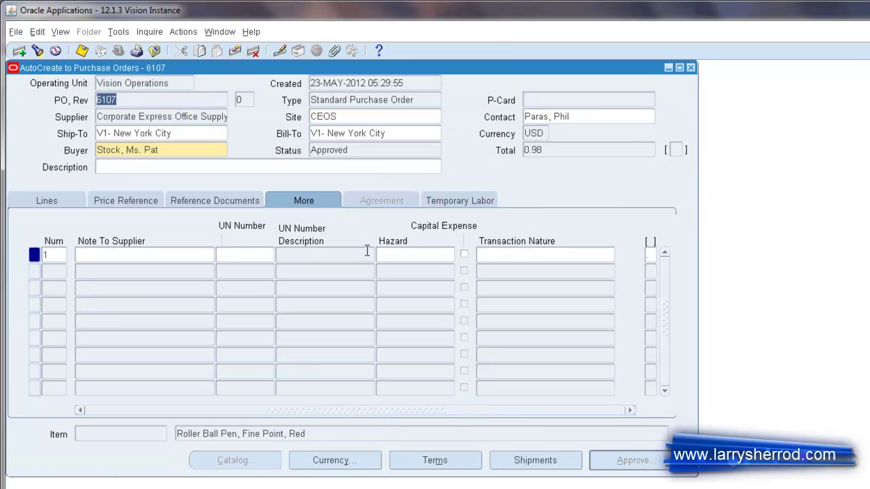
# - Review approved order 6107's line: one roller ball pen at 0.98, status Approved
pyautogui.click(70, 200)
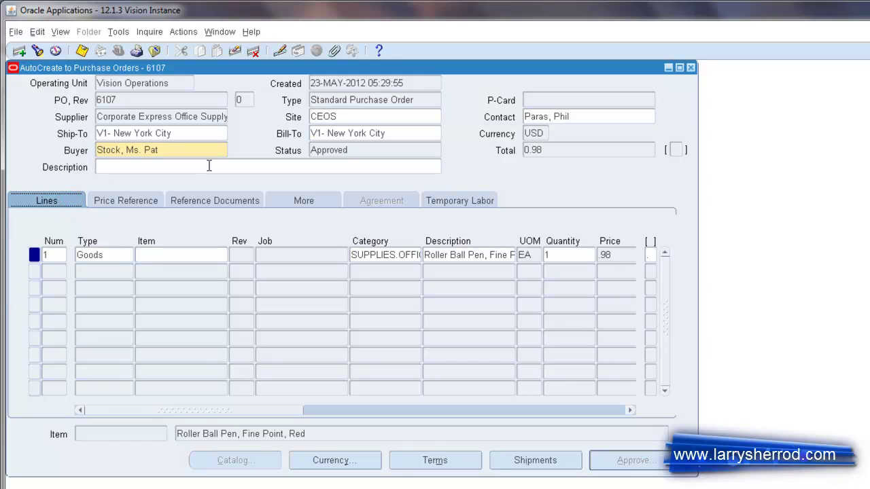
pyautogui.click(149, 100)
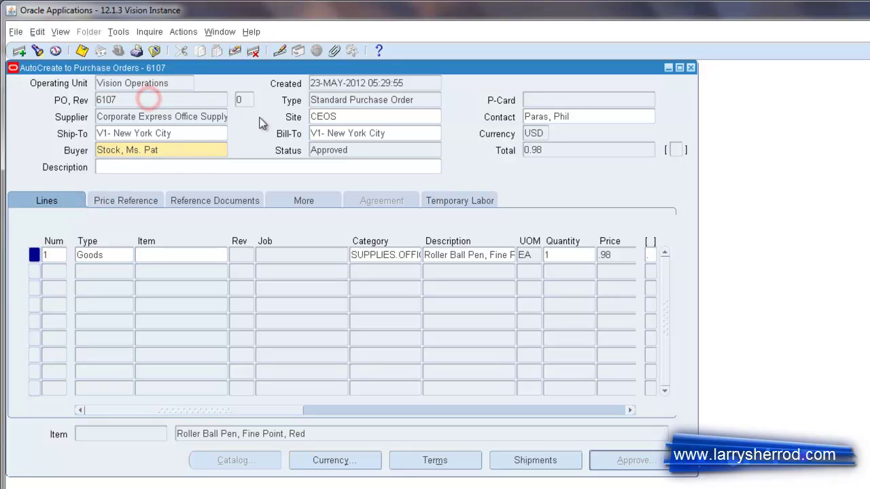
pyautogui.click(364, 149)
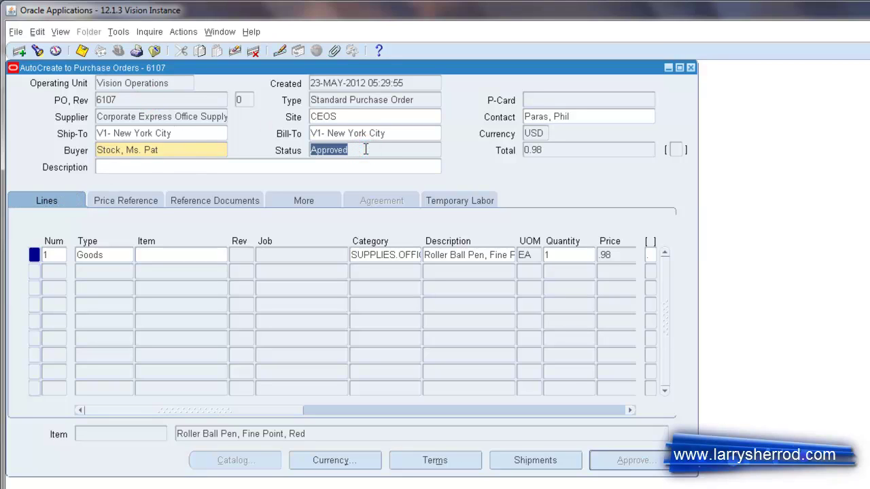